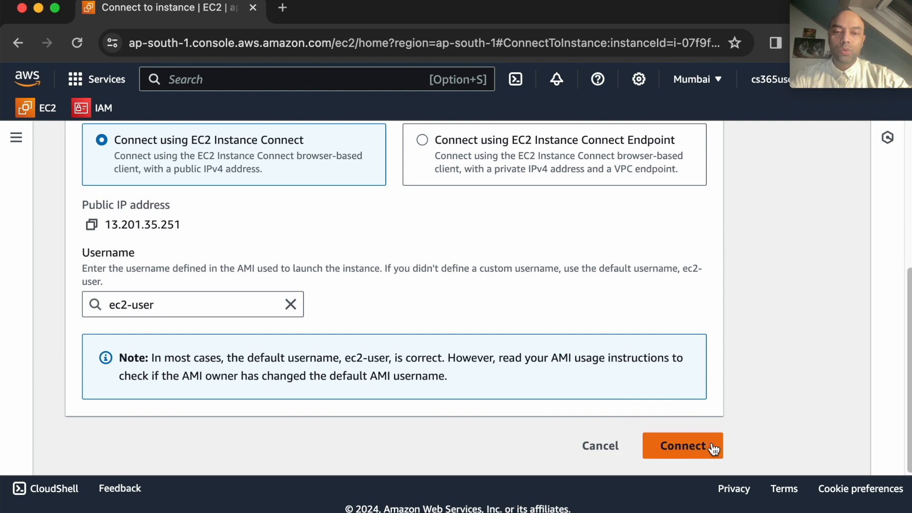
Connect to the instance through EC2 Instance Connect with the username ec2-user and check the terminal's host name
click(684, 449)
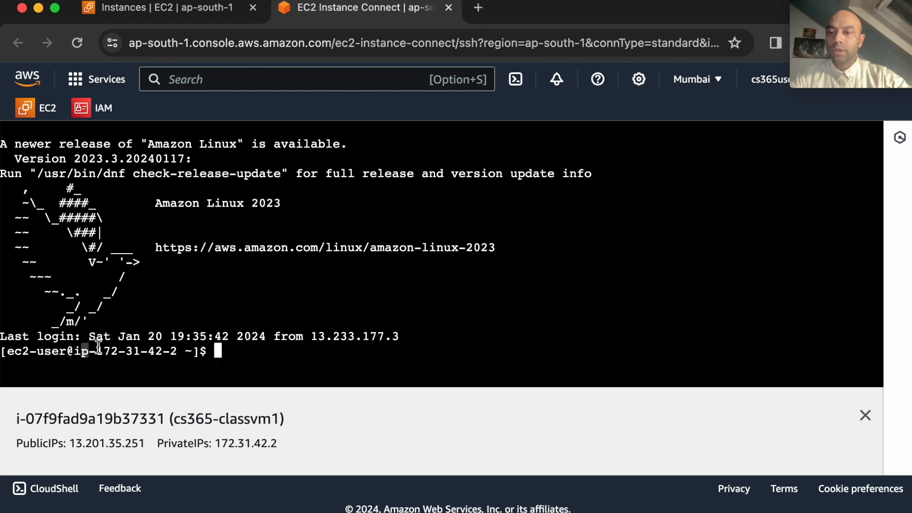
drag(81, 351, 176, 351)
click(283, 348)
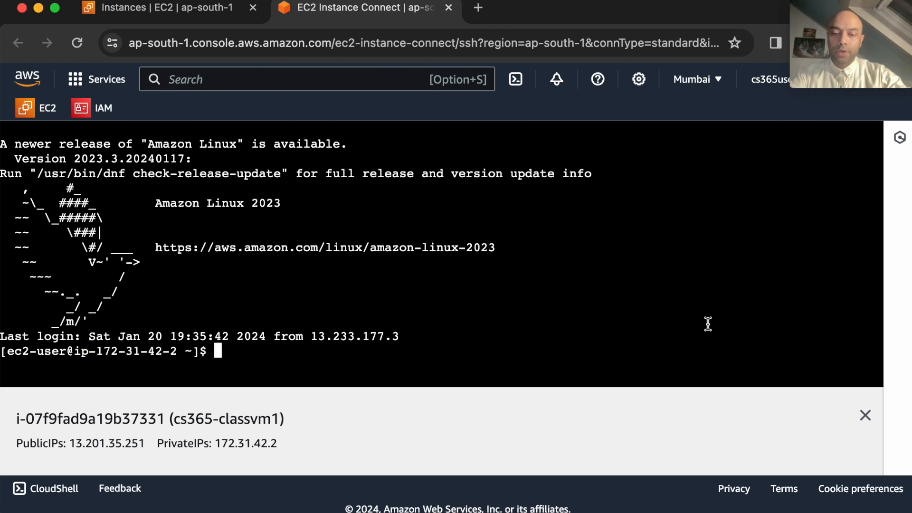
Switch to the root user with "sudo su - root" and list the instance's network interfaces with "ip a"
text(sudo su - roo)
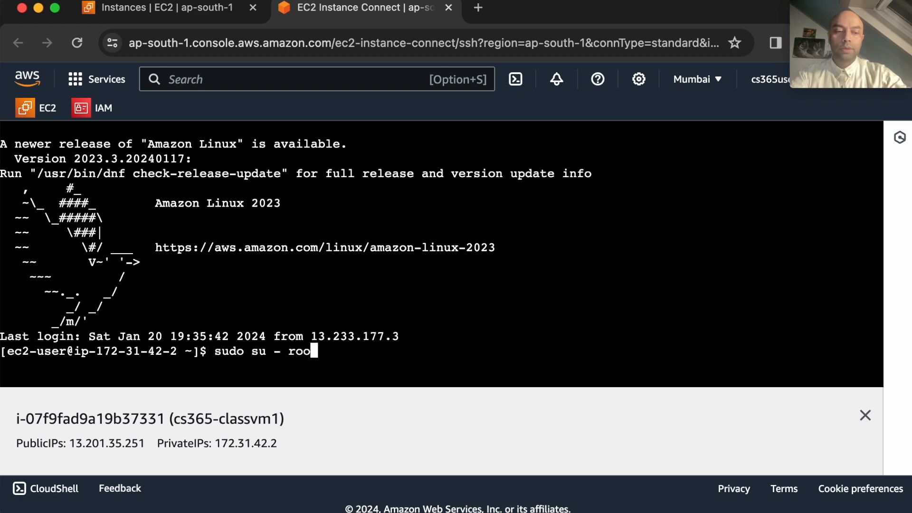
text(t)
key(Return)
text(ip a)
key(Return)
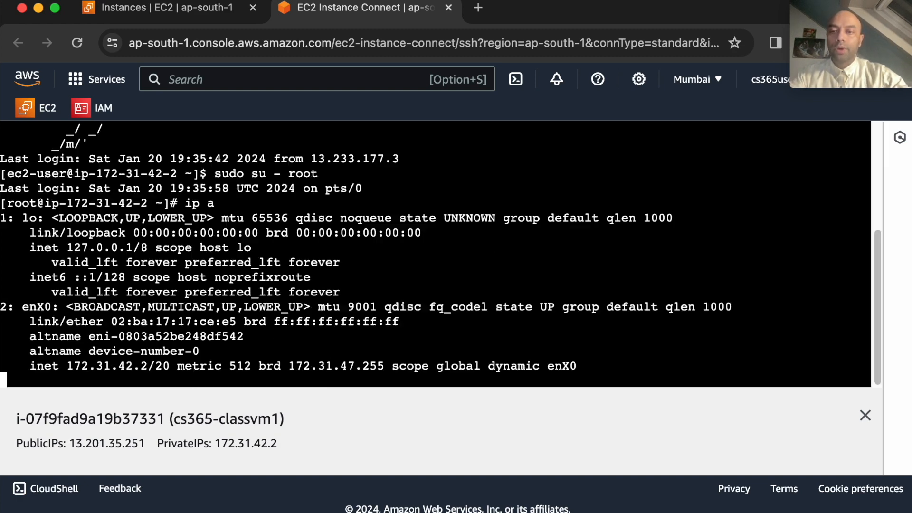
drag(199, 203, 245, 332)
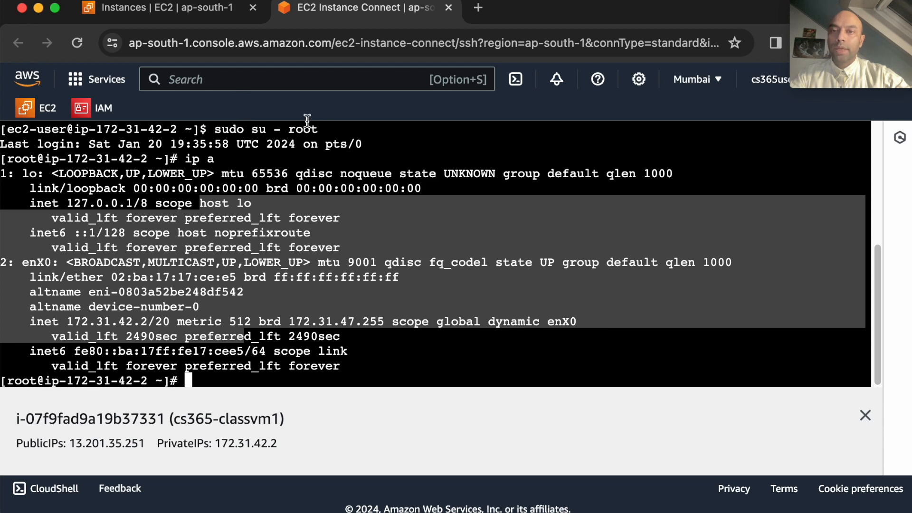
Close the terminal session and reopen the connection options for the cs365-classvm1 instance
click(448, 8)
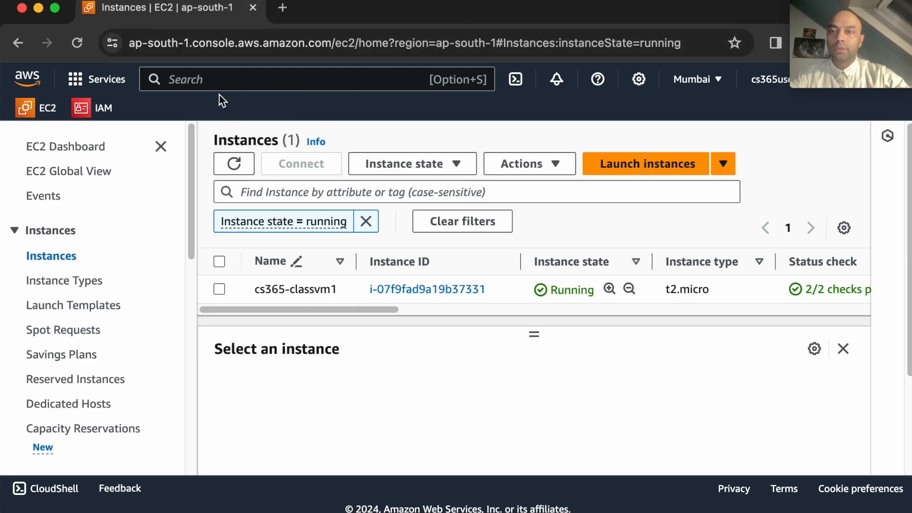
click(220, 288)
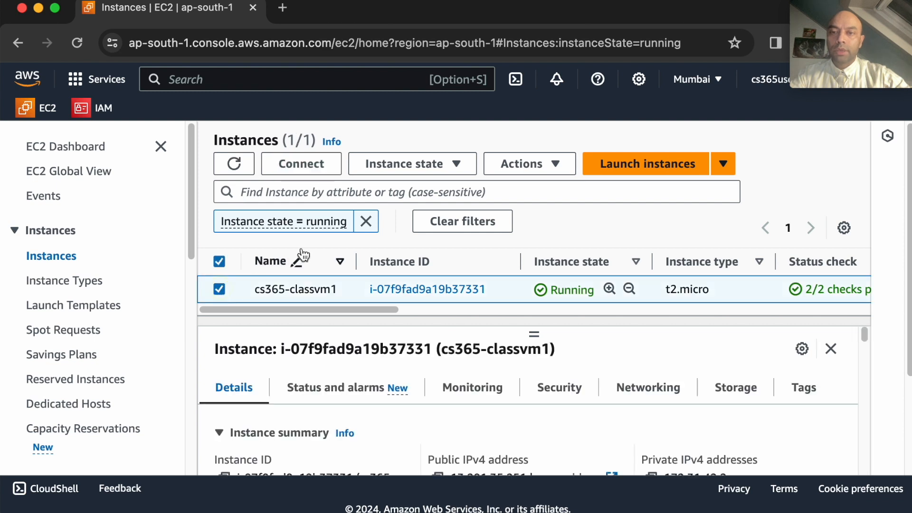
click(307, 164)
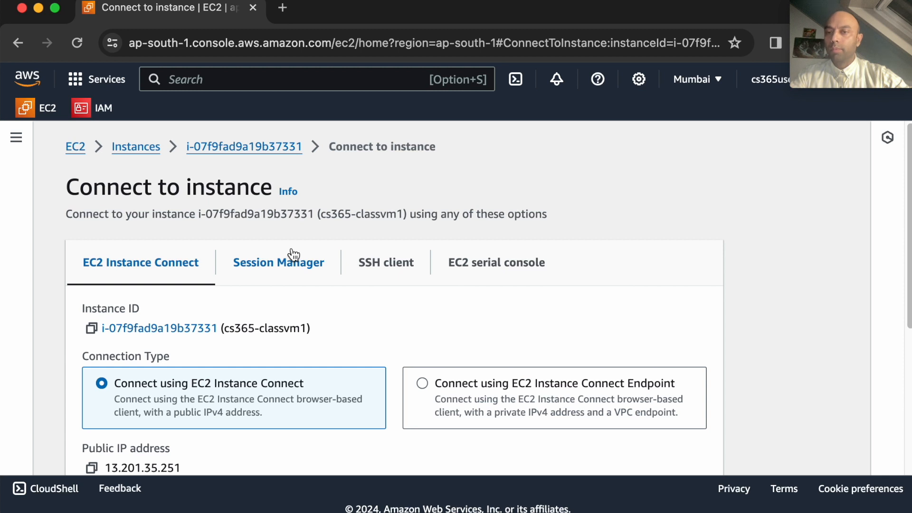
Review the Session Manager, SSH client and EC2 serial console connection options, including the example ssh command
click(293, 255)
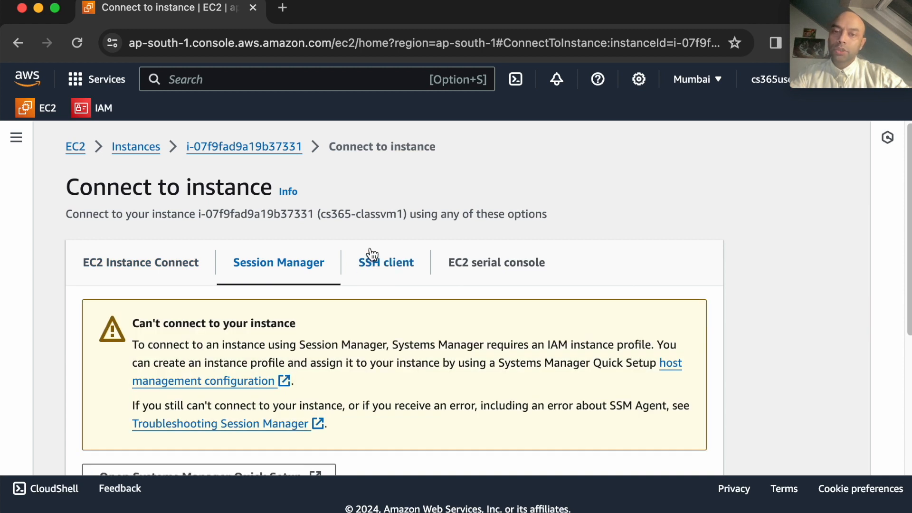
click(371, 255)
scroll(375, 380, down, 1)
scroll(375, 382, down, 1)
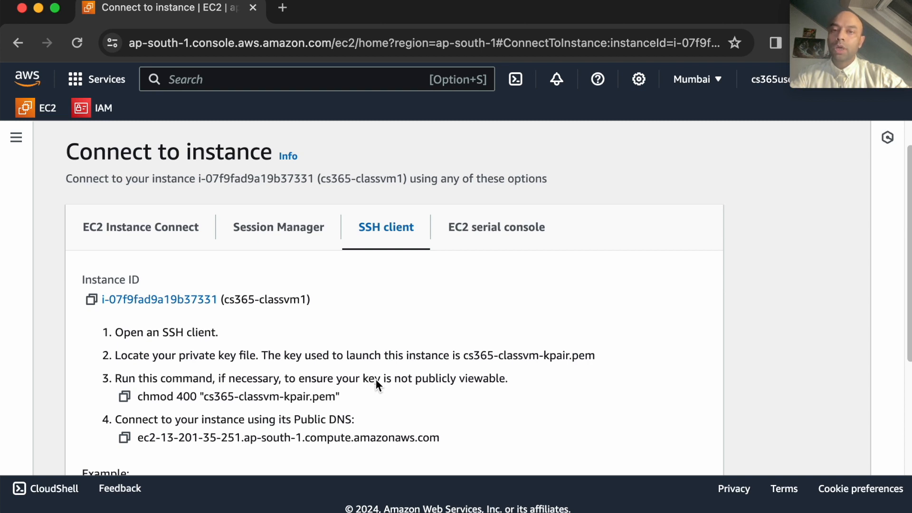
scroll(375, 383, down, 4)
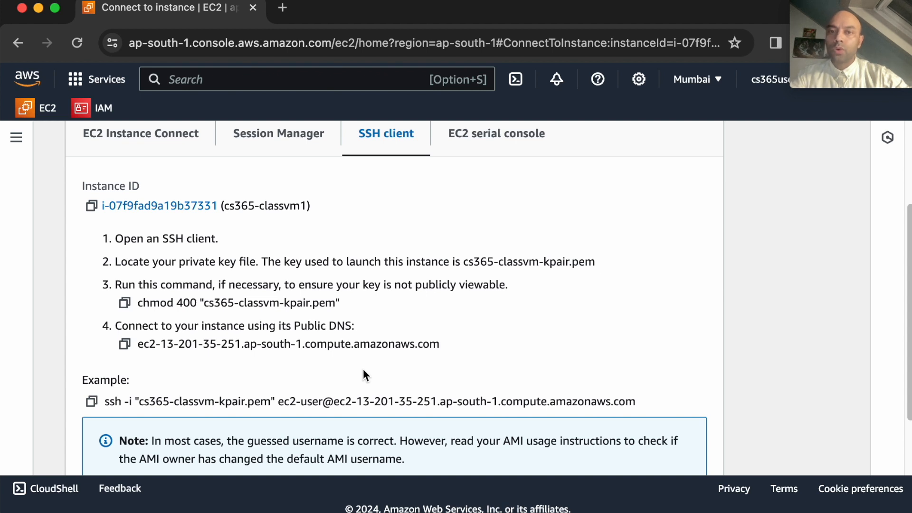
scroll(363, 369, down, 3)
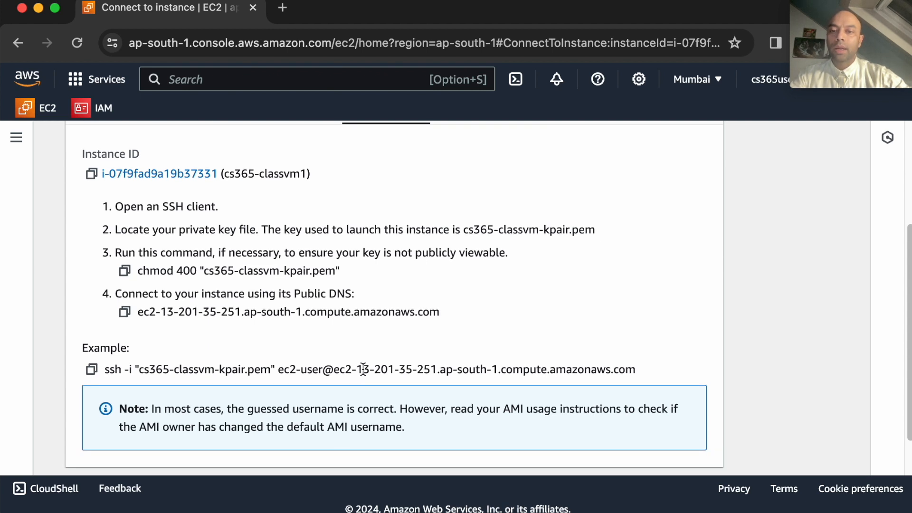
drag(106, 335, 401, 336)
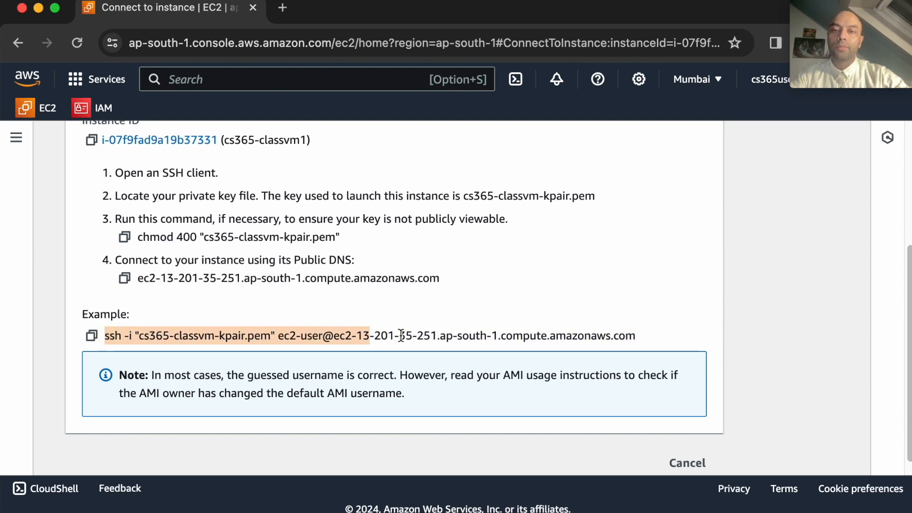
click(401, 335)
scroll(395, 308, up, 8)
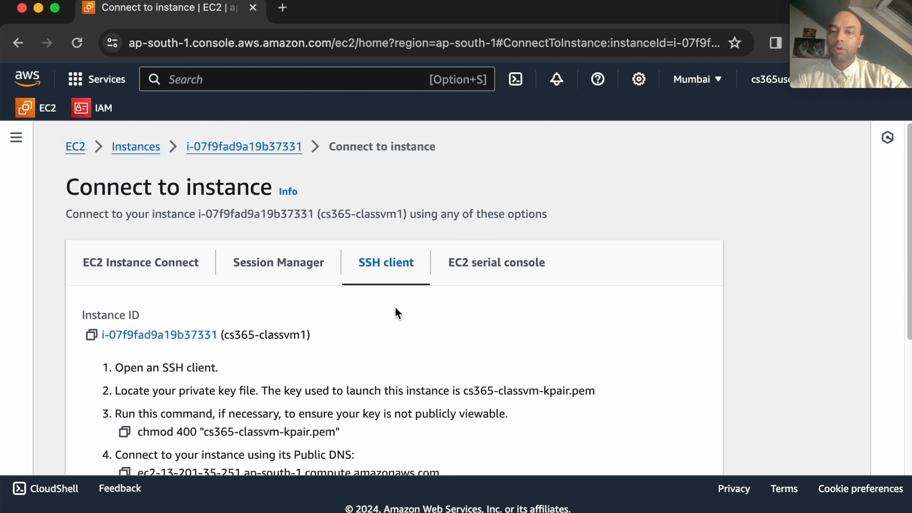
click(508, 270)
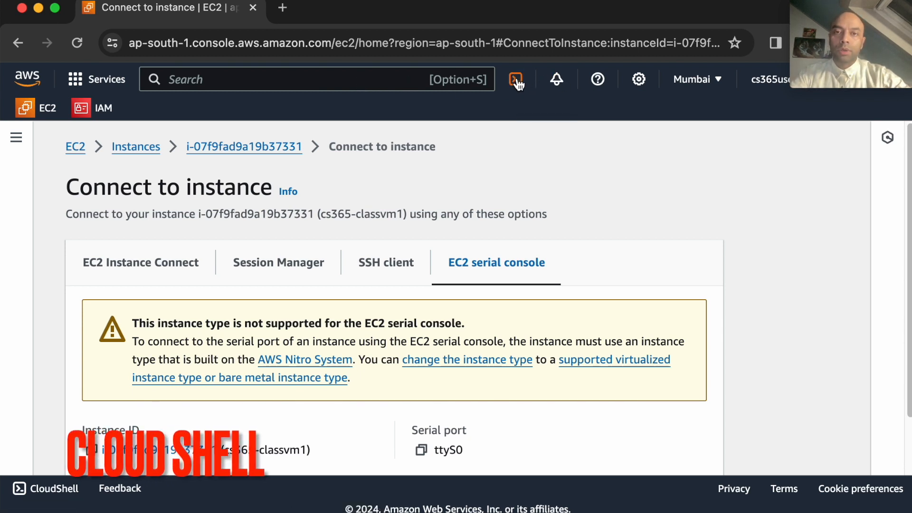
Search the AWS services for "cloud shell" and open CloudShell
click(328, 80)
text(cloud)
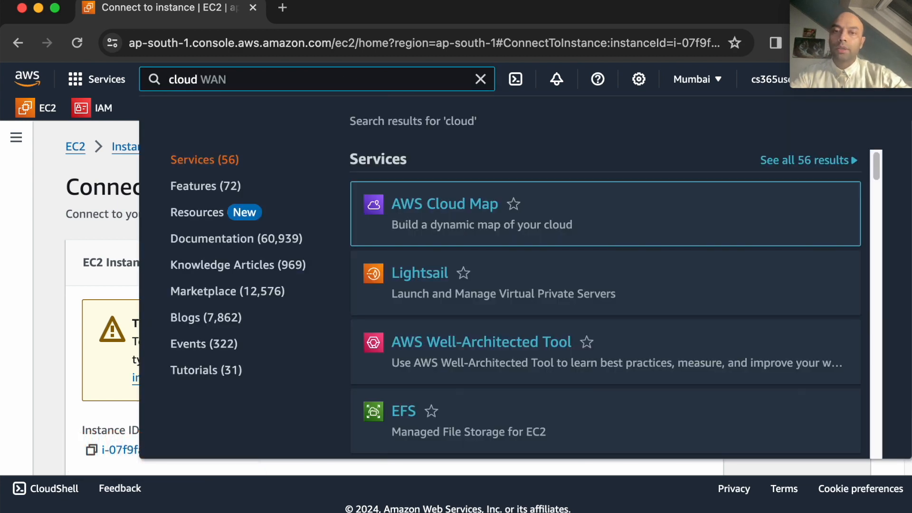
text( shell)
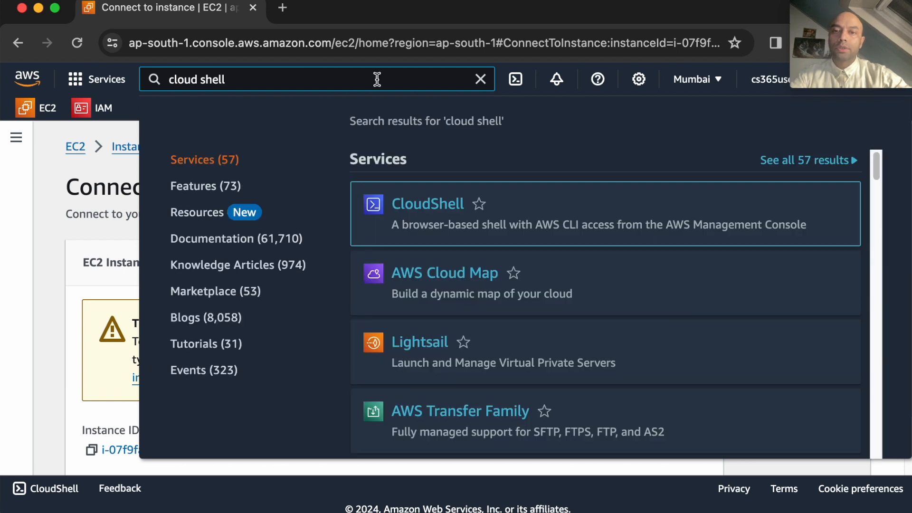
click(422, 205)
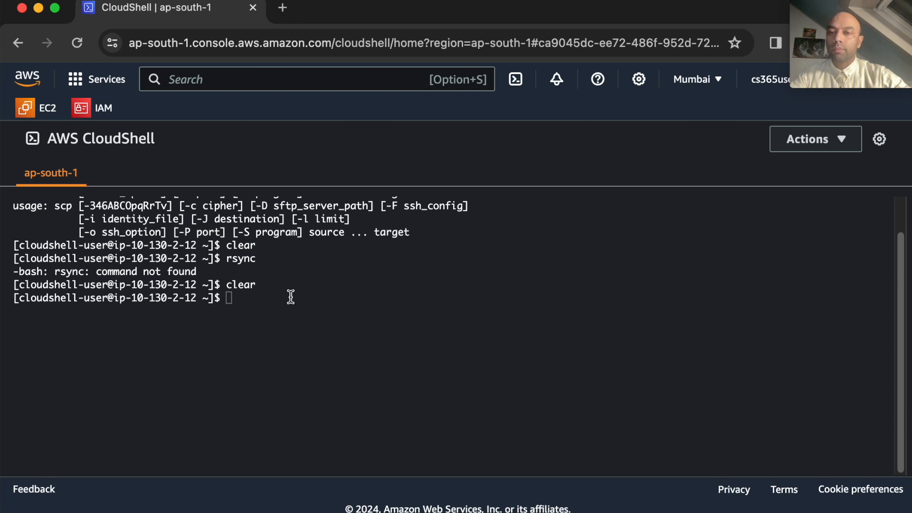
Show the shell's current directory with "pwd" and list its files with "ls"
click(276, 304)
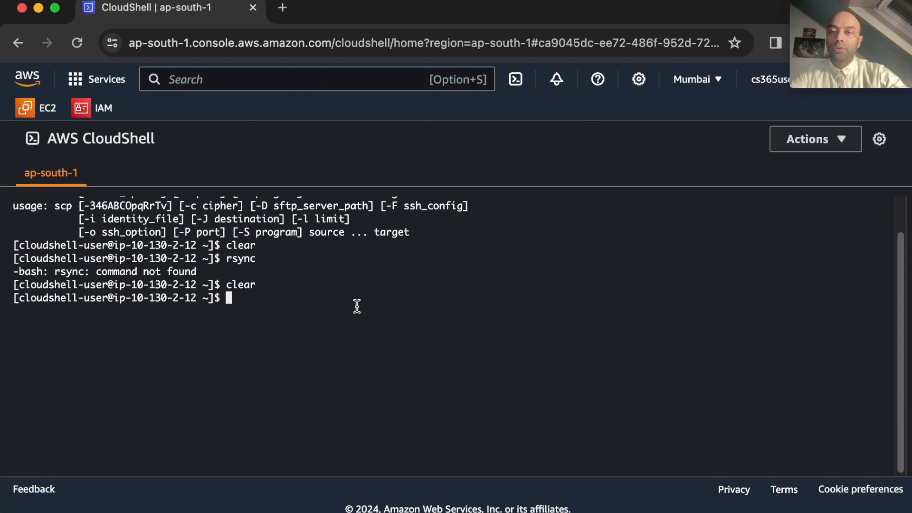
text(pwd)
key(Return)
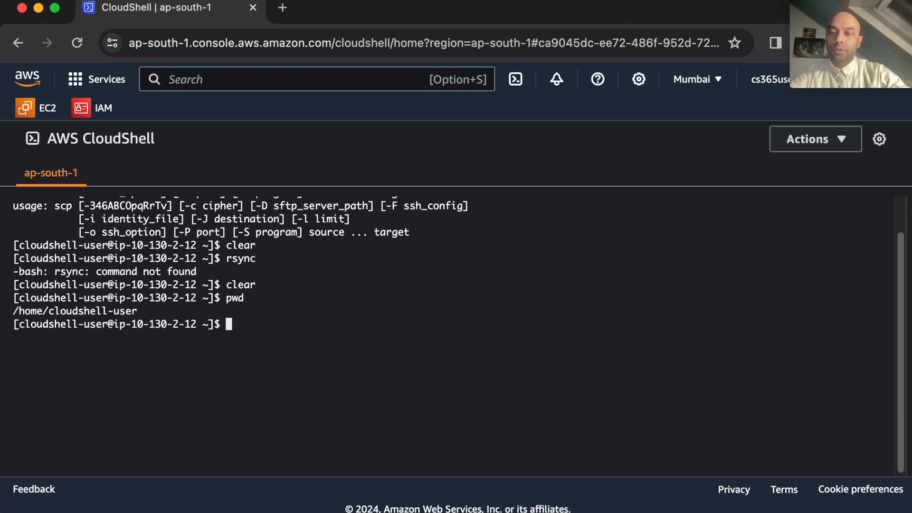
text(ls)
key(Return)
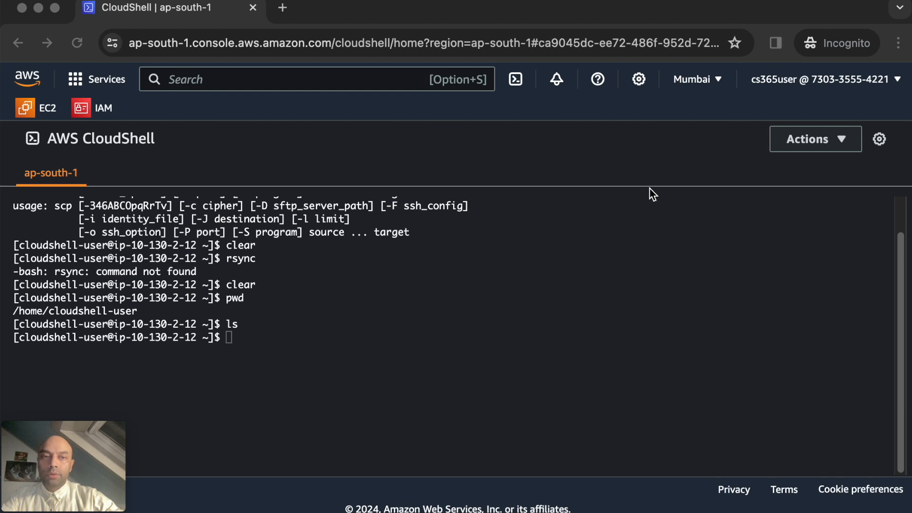
Upload the key file cs365-classvm-kpair2-pemkey.pem from the Downloads folder to the CloudShell home directory
click(838, 145)
click(842, 143)
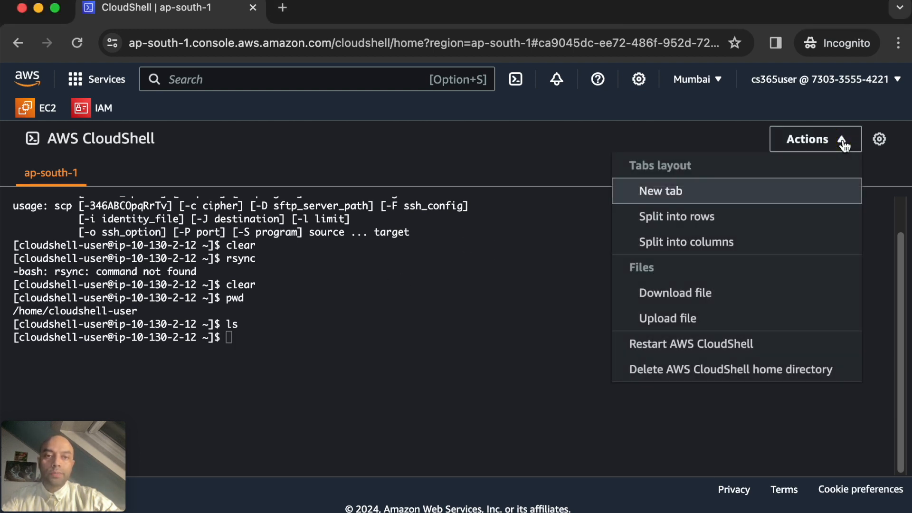
click(670, 319)
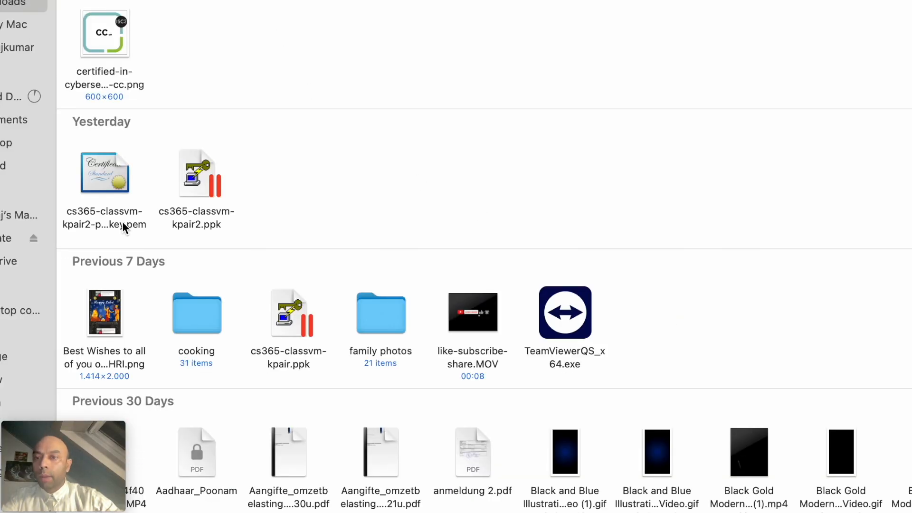
click(97, 190)
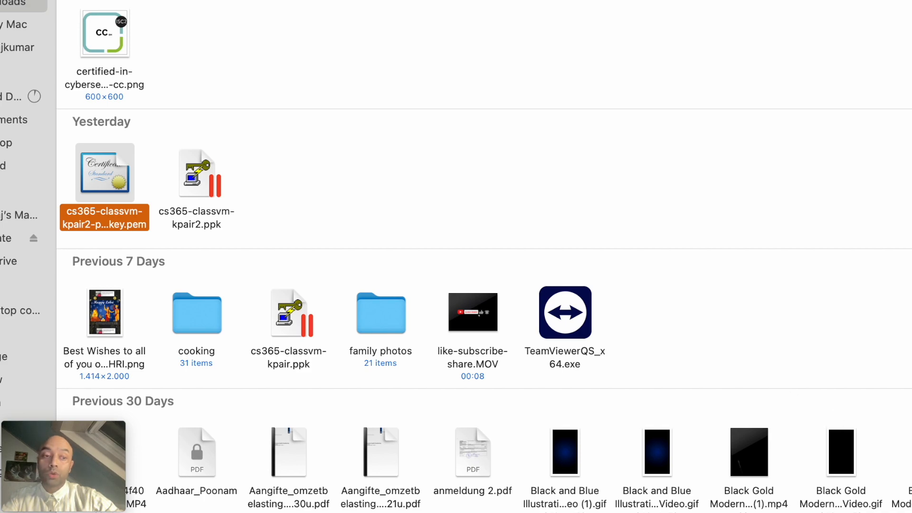
key(Return)
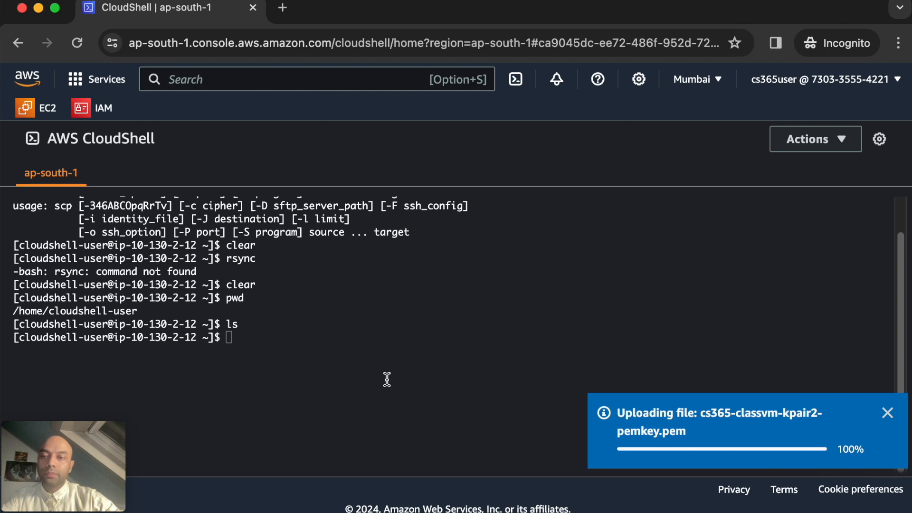
List the home directory with "ls" to check for the uploaded key file, and dismiss the upload notification
click(366, 340)
text(ls)
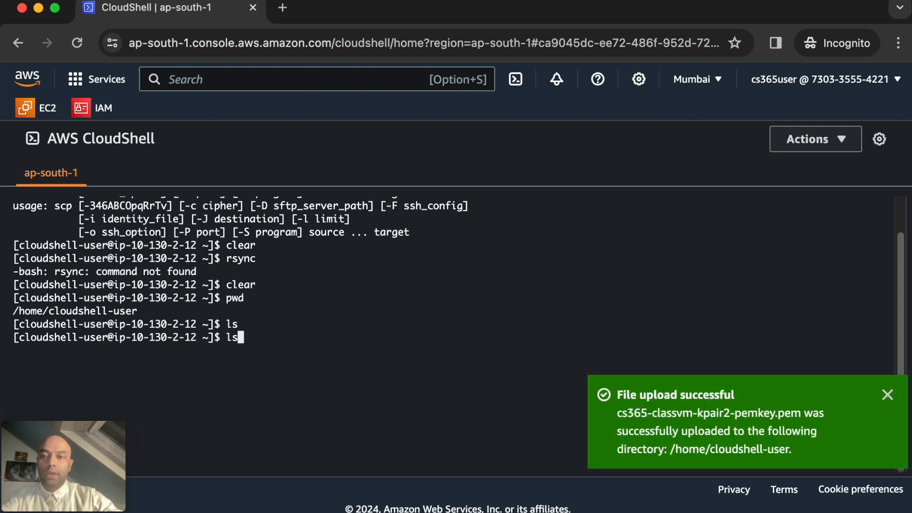
key(Return)
drag(14, 350, 194, 351)
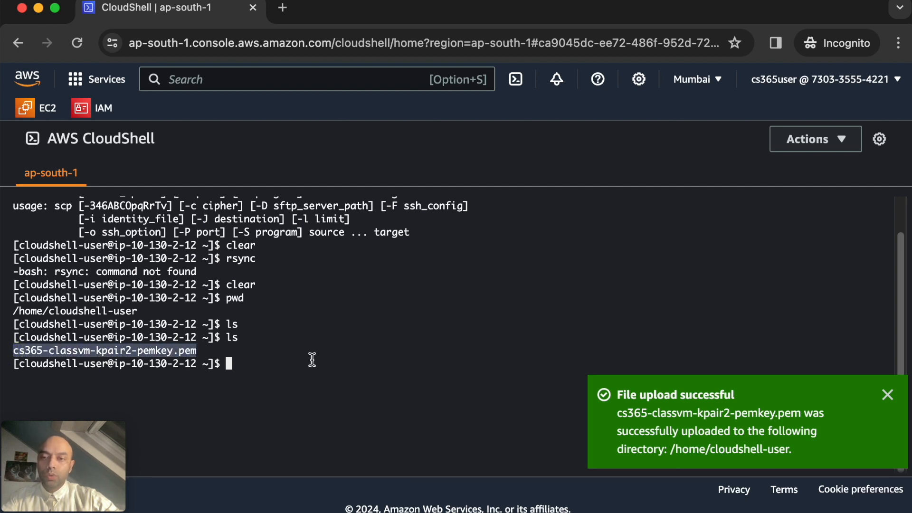
click(887, 394)
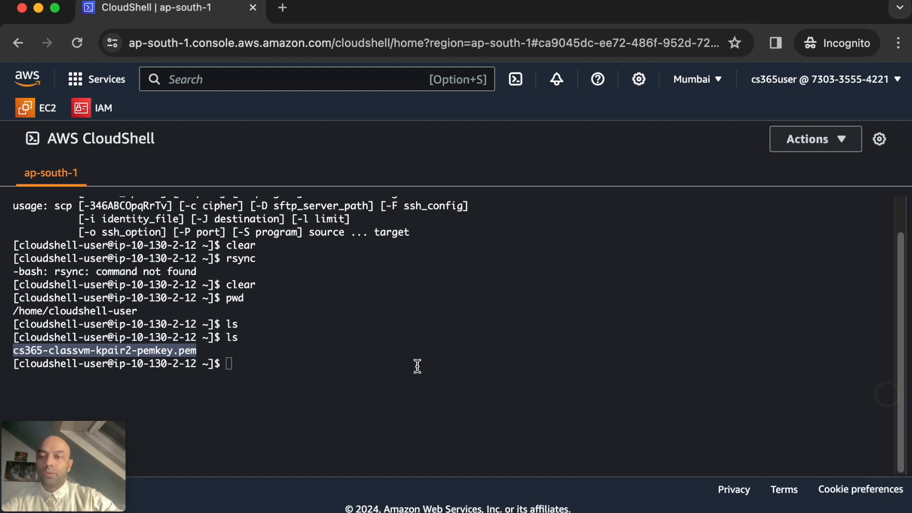
click(307, 343)
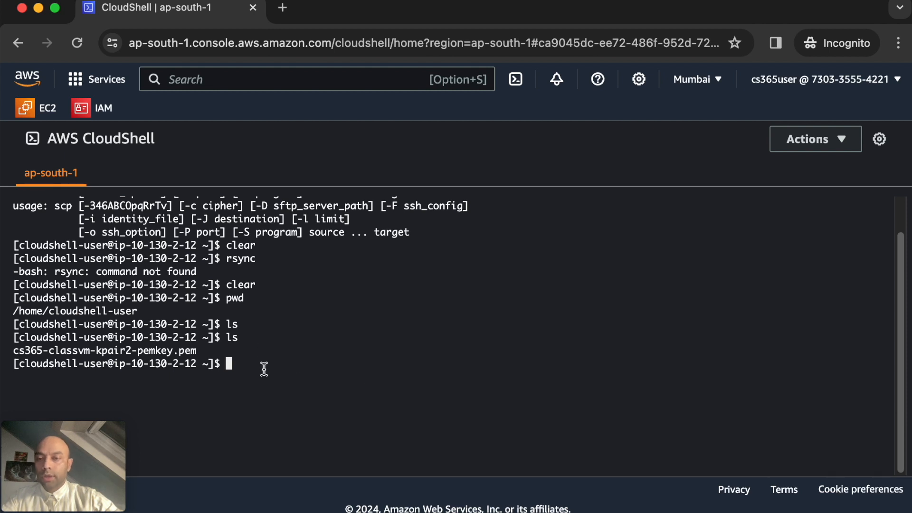
Restrict the key file to owner read-only access with "chmod 400 cs365-classvm-kpair2-pemkey.pem"
scroll(269, 399, down, 3)
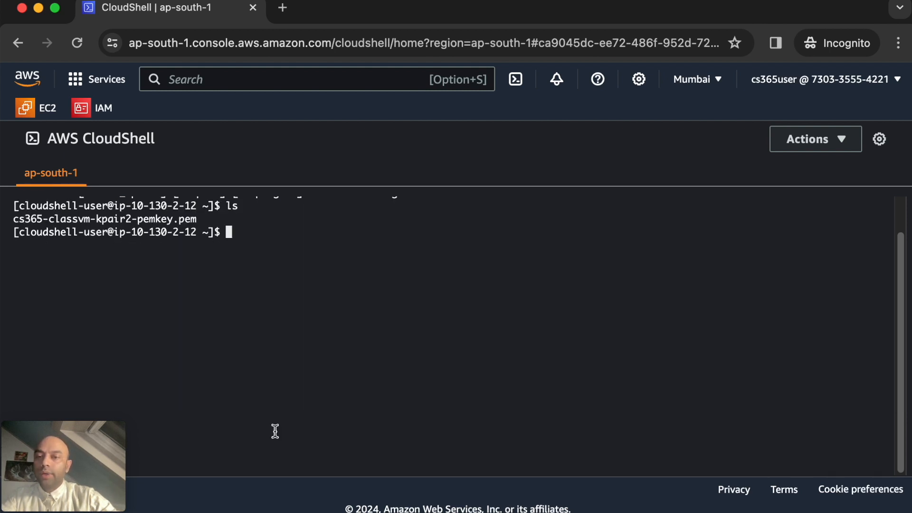
text(chmo)
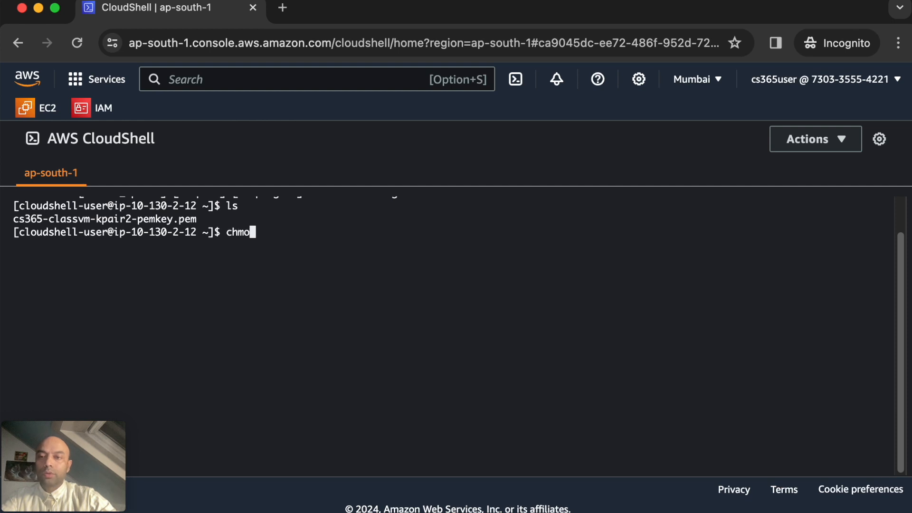
text(0 )
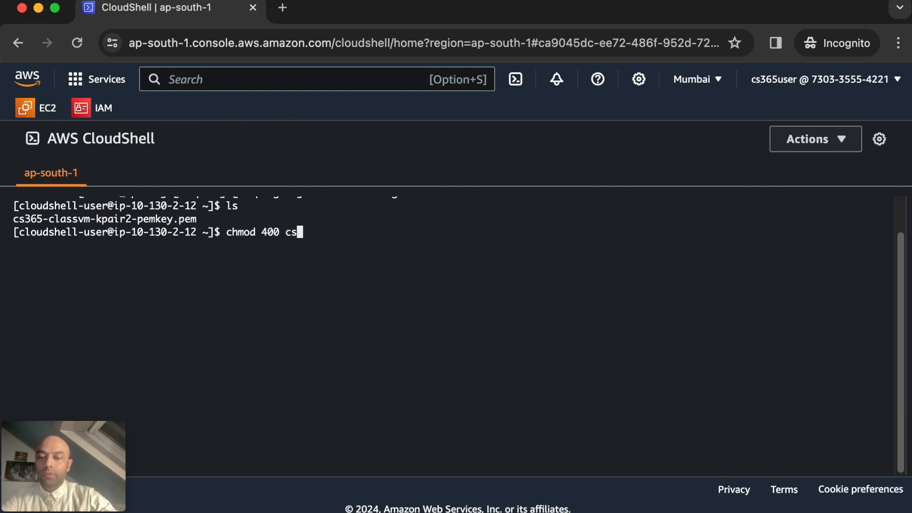
text(cs)
key(Tab)
key(Return)
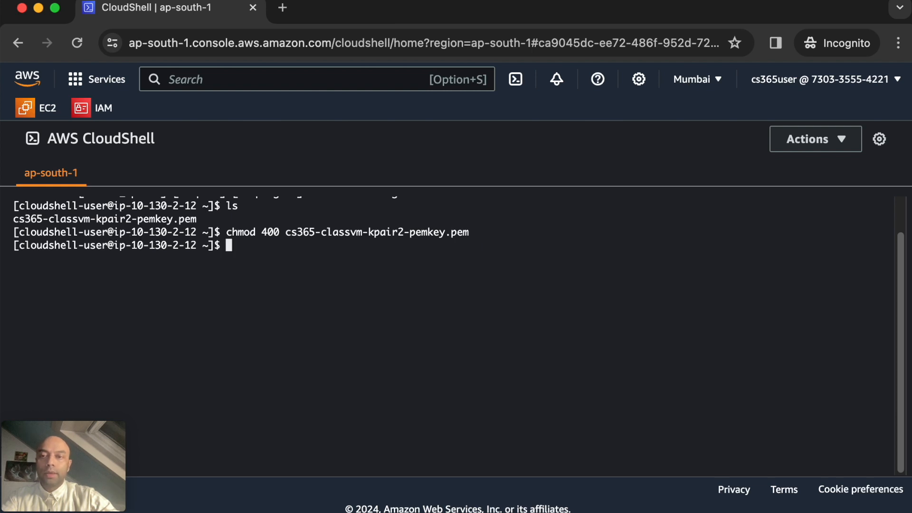
List the files in long format with "ll" and check the key file's permissions
text(ll)
key(Return)
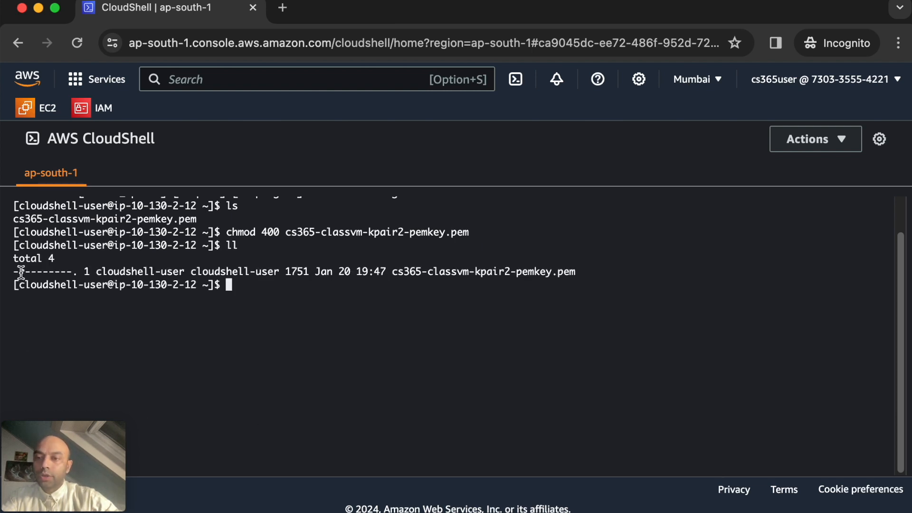
drag(14, 271, 36, 271)
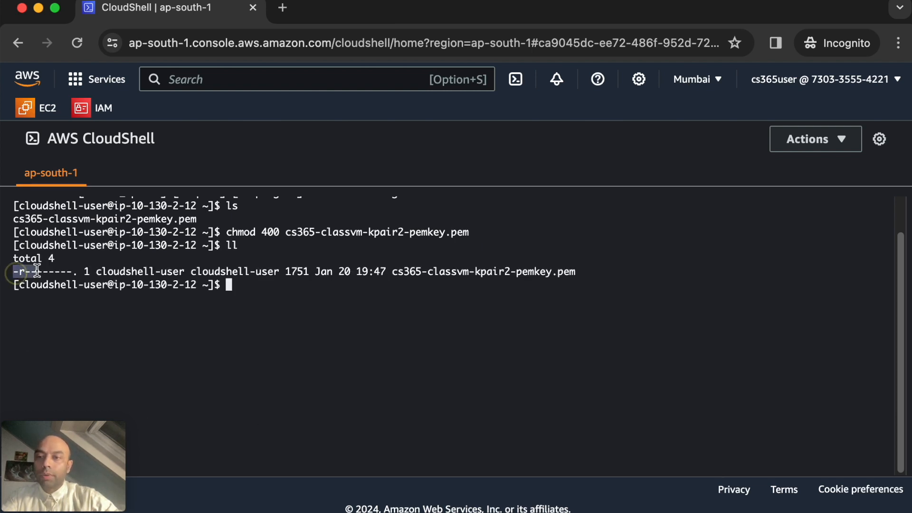
Open the EC2 dashboard in a separate browser tab and list the running instances
click(121, 270)
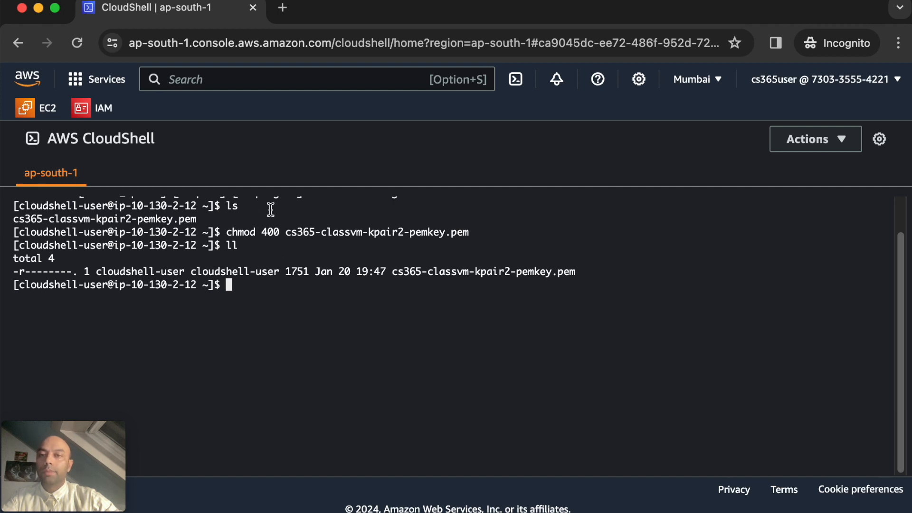
right_click(47, 109)
click(58, 116)
click(327, 9)
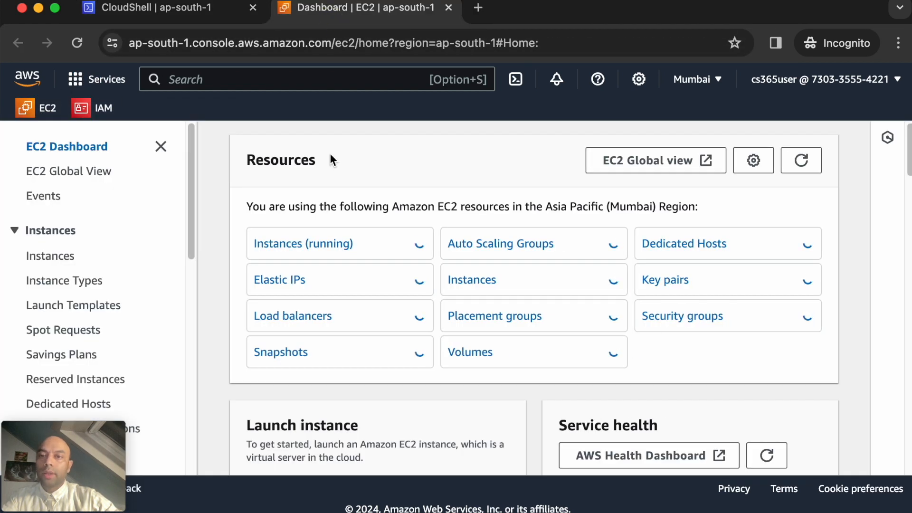
click(284, 244)
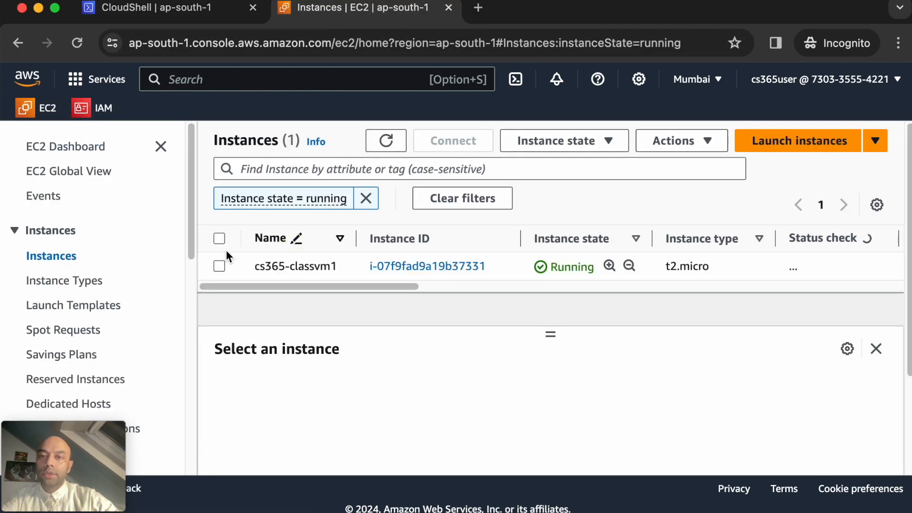
Open the SSH client connection instructions for the cs365-classvm1 instance and copy the example ssh command
click(221, 265)
click(452, 139)
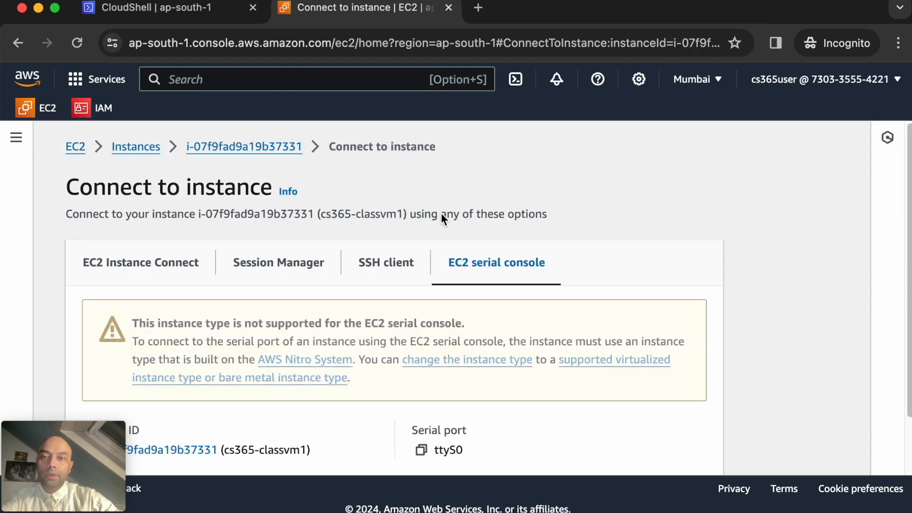
click(385, 263)
scroll(412, 373, down, 5)
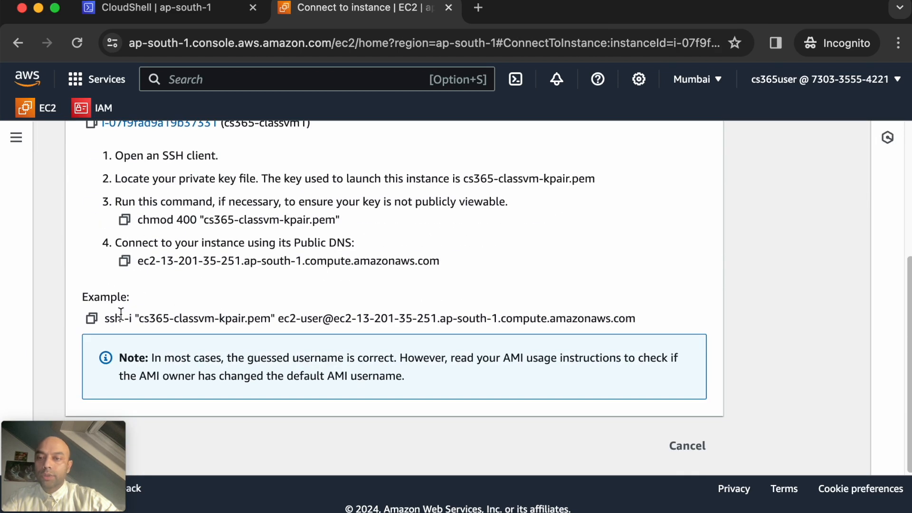
click(92, 319)
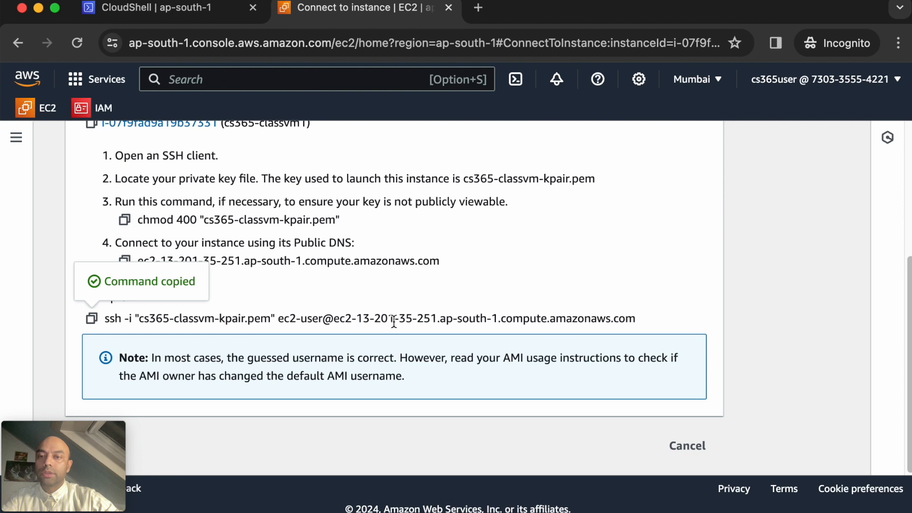
Return to the CloudShell session and paste the copied ssh command at the prompt without running it
click(159, 14)
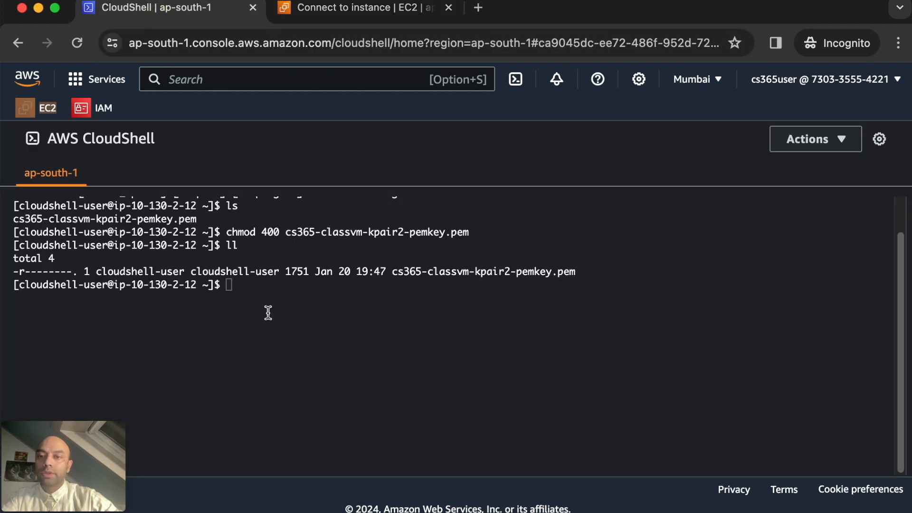
click(291, 305)
key(super+v)
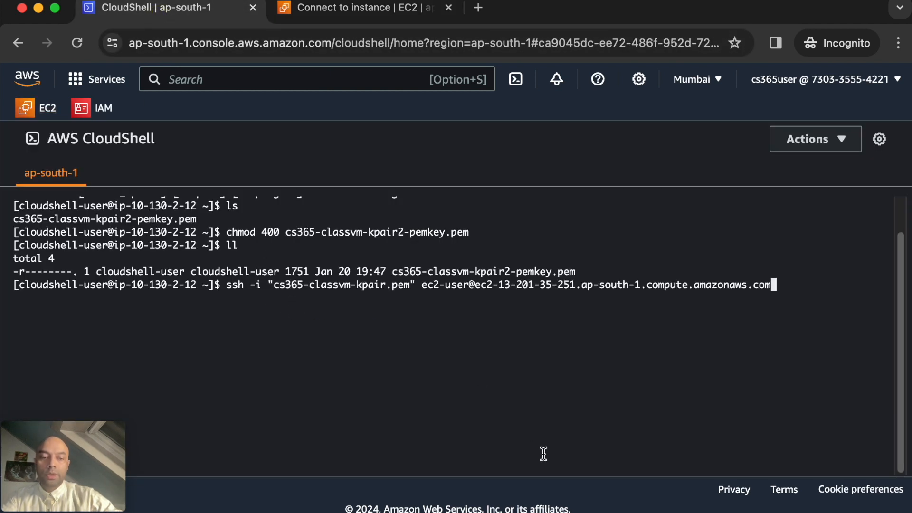
Replace the quoted key file name in the ssh command with cs365-classvm-kpair2-pemkey.pem, leaving no space before the closing quote
key(Left)
key(Left)
key(Left)
key(Left)
key(Left)
key(Left)
key(Left)
key(Left)
key(Left)
key(Left)
key(Left)
key(Left)
key(Left)
key(Left)
key(Left)
key(Left)
key(Left)
key(Left)
key(Left)
key(Left)
key(Left)
key(Left)
key(Left)
key(Left)
key(Left)
key(Left)
key(Left)
key(Left)
key(Left)
key(Left)
key(Left)
key(Left)
key(Left)
key(Left)
key(Left)
key(Left)
key(Left)
key(Left)
key(Left)
key(Left)
key(Left)
key(Left)
key(Left)
key(Left)
key(Left)
key(Left)
key(Left)
key(Left)
key(Left)
key(Left)
key(Left)
key(Left)
key(Left)
key(Left)
key(BackSpace)
key(BackSpace)
key(BackSpace)
key(BackSpace)
key(BackSpace)
key(BackSpace)
key(BackSpace)
key(BackSpace)
key(BackSpace)
key(BackSpace)
key(BackSpace)
key(BackSpace)
key(BackSpace)
key(BackSpace)
key(BackSpace)
key(BackSpace)
key(BackSpace)
key(BackSpace)
key(BackSpace)
key(BackSpace)
key(BackSpace)
key(BackSpace)
key(BackSpace)
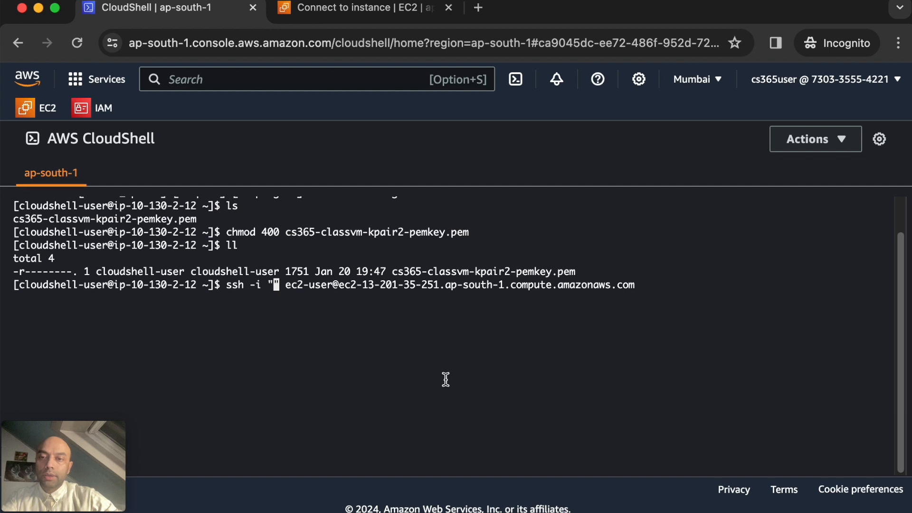
drag(287, 231, 476, 233)
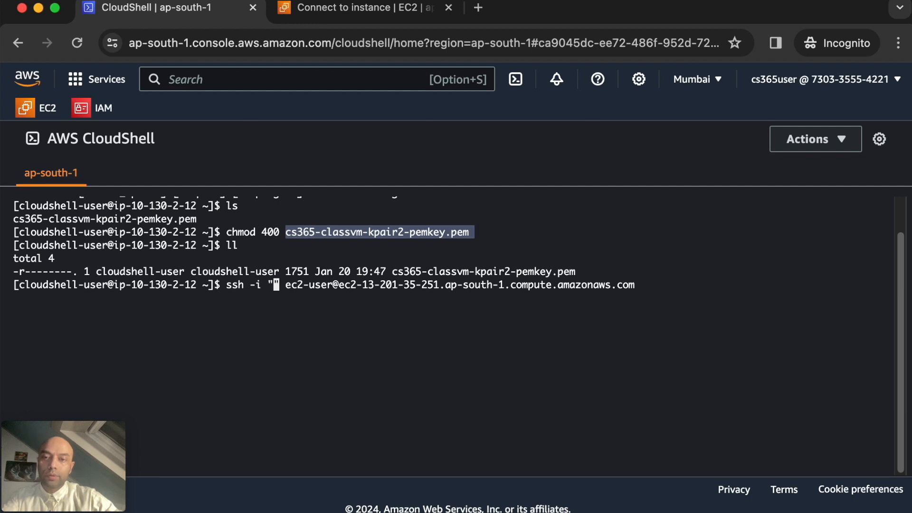
key(super+v)
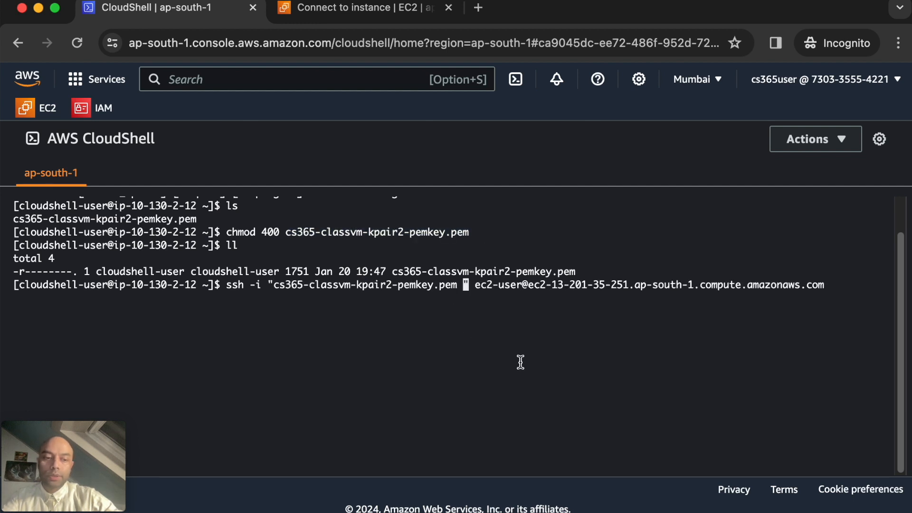
key(BackSpace)
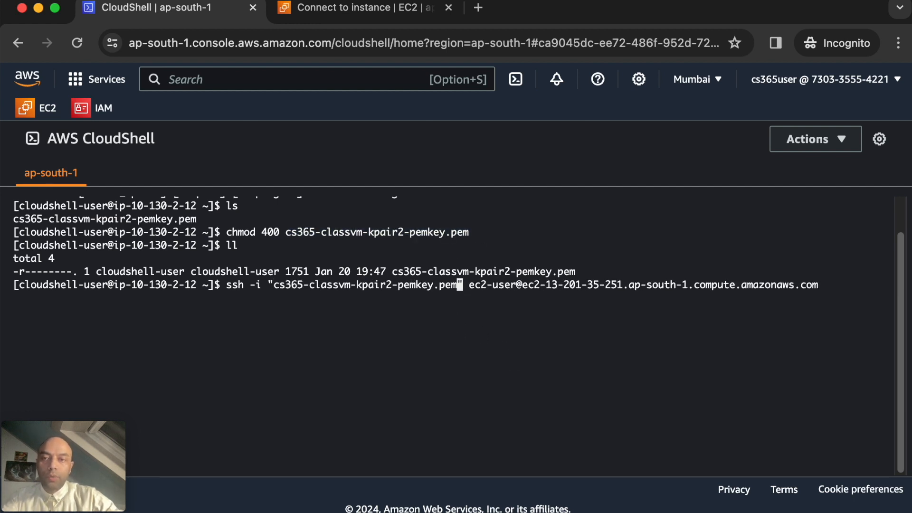
Run the ssh command and enter the private key's passphrase to log in to the instance as ec2-user
key(Return)
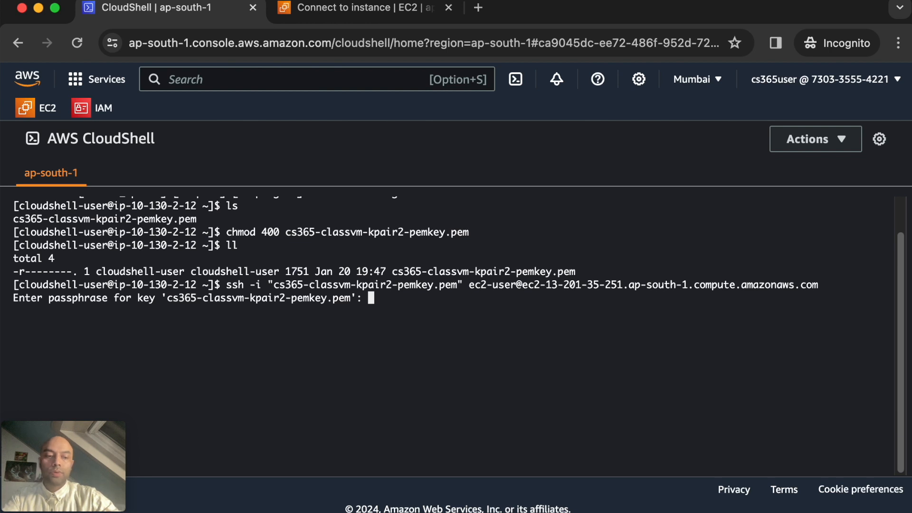
key(Return)
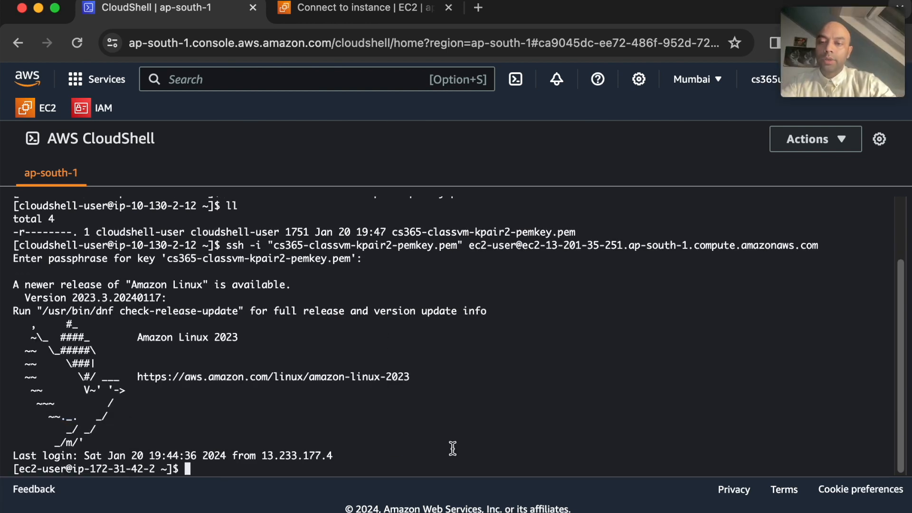
Switch to the root user on the instance with "sudo su - root"
text(sudo s)
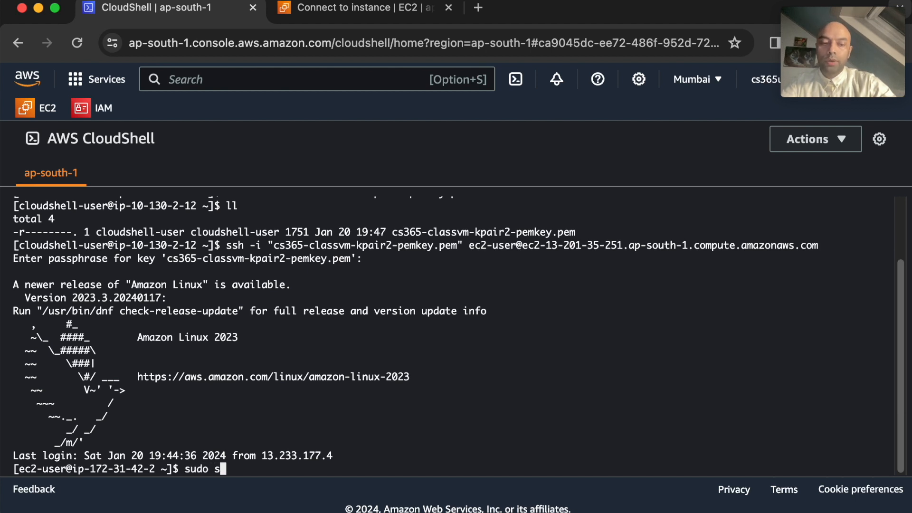
text(u - root)
key(Return)
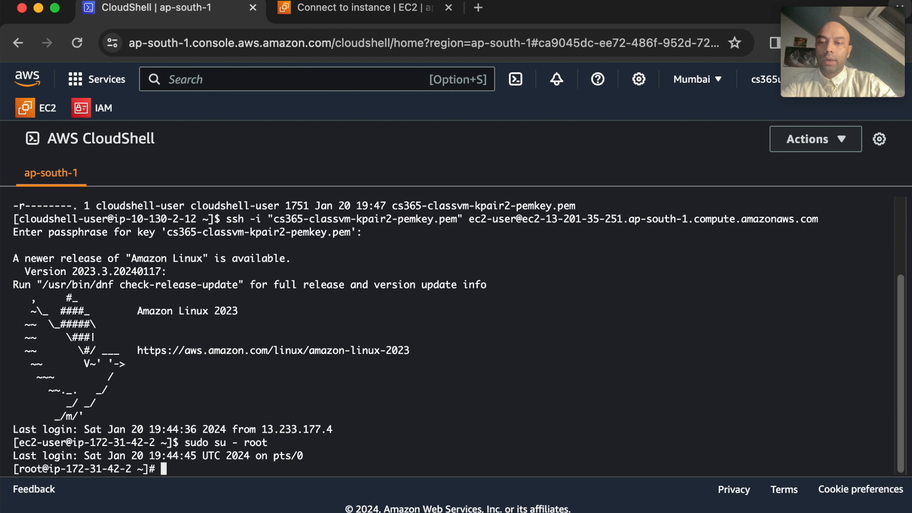
Clear the terminal, run "uptime" and check how long the instance has been running
key(ctrl+l)
text(uptime)
key(Return)
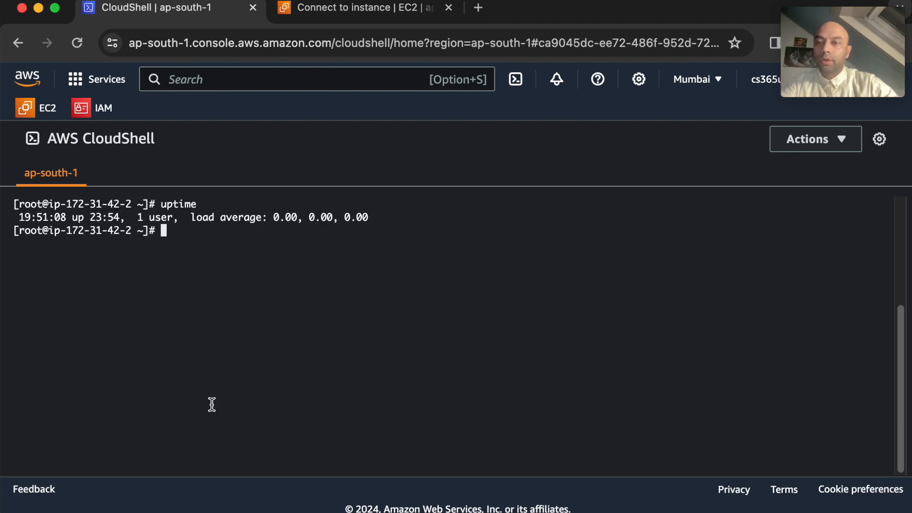
drag(94, 218, 111, 218)
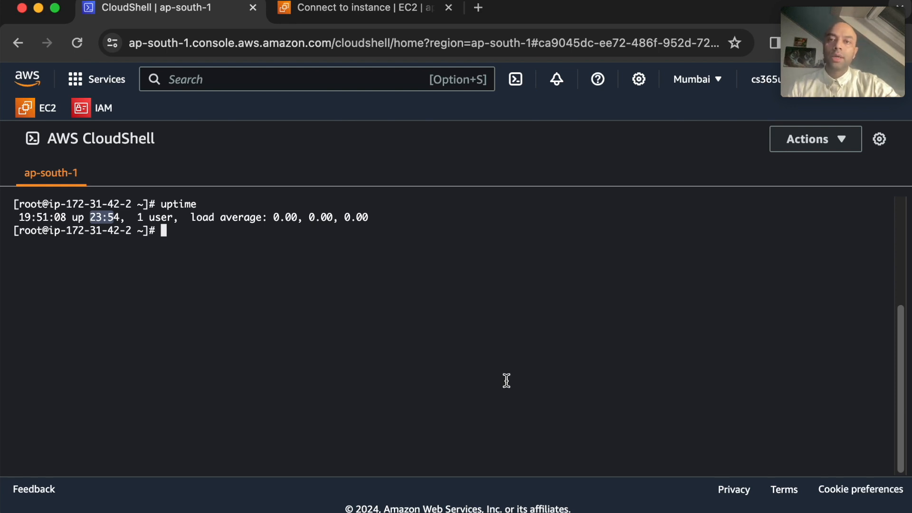
click(303, 259)
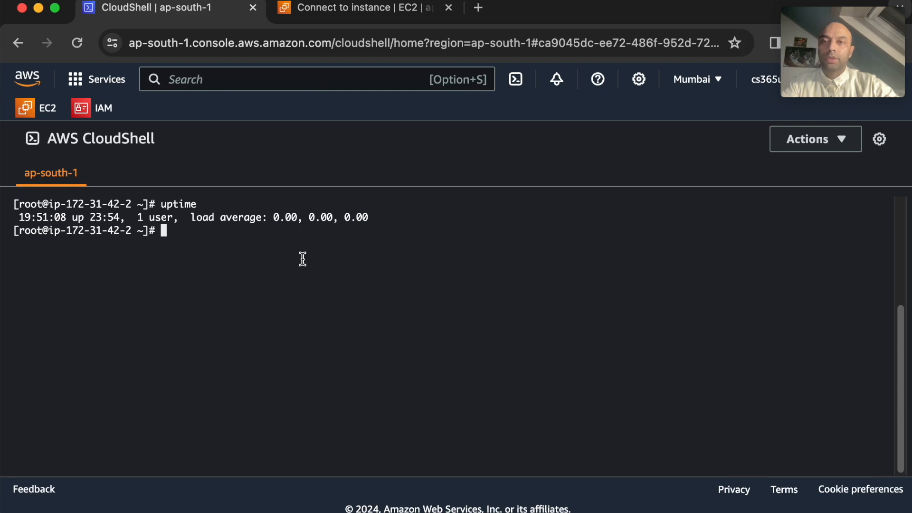